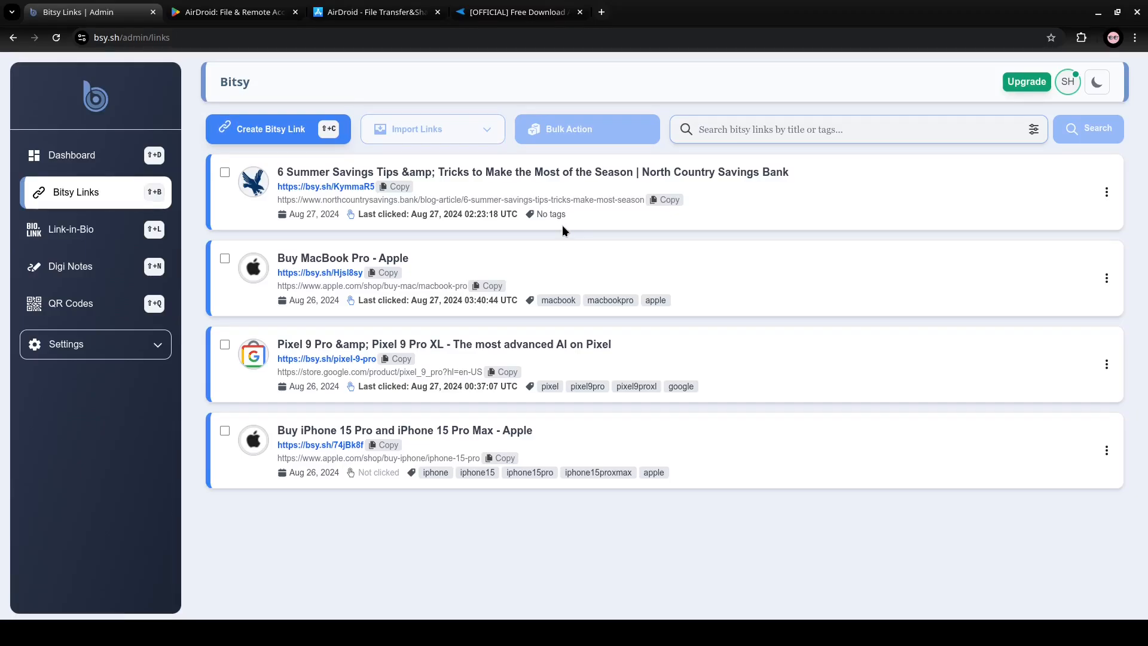
left_click(519, 12)
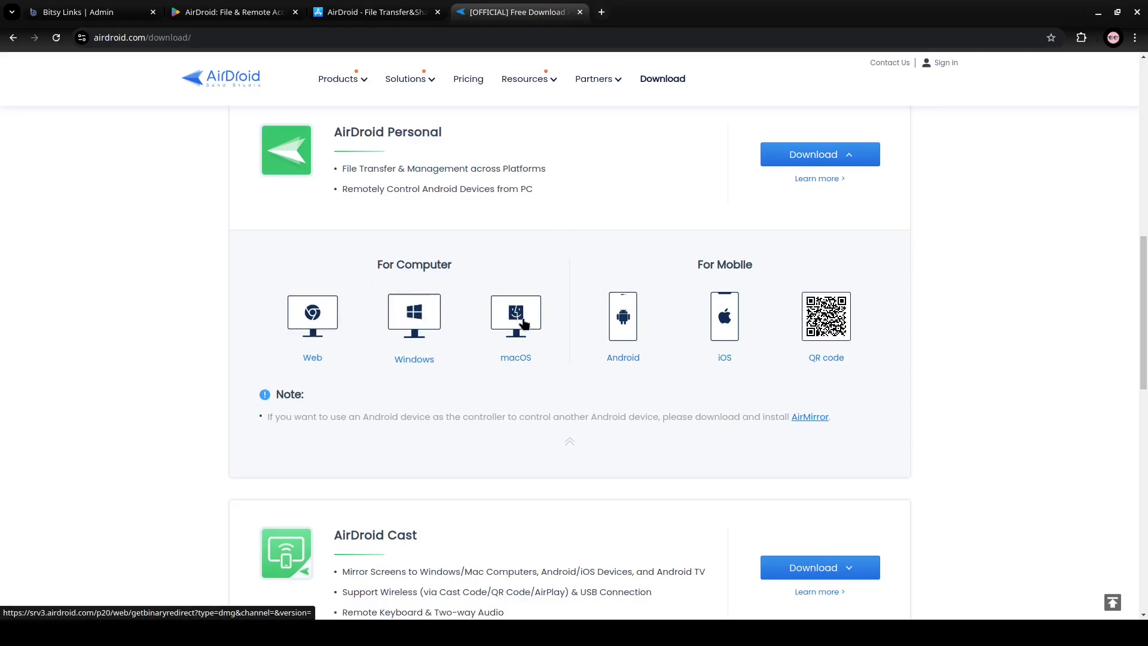
left_click(395, 37)
key("ctrl+c")
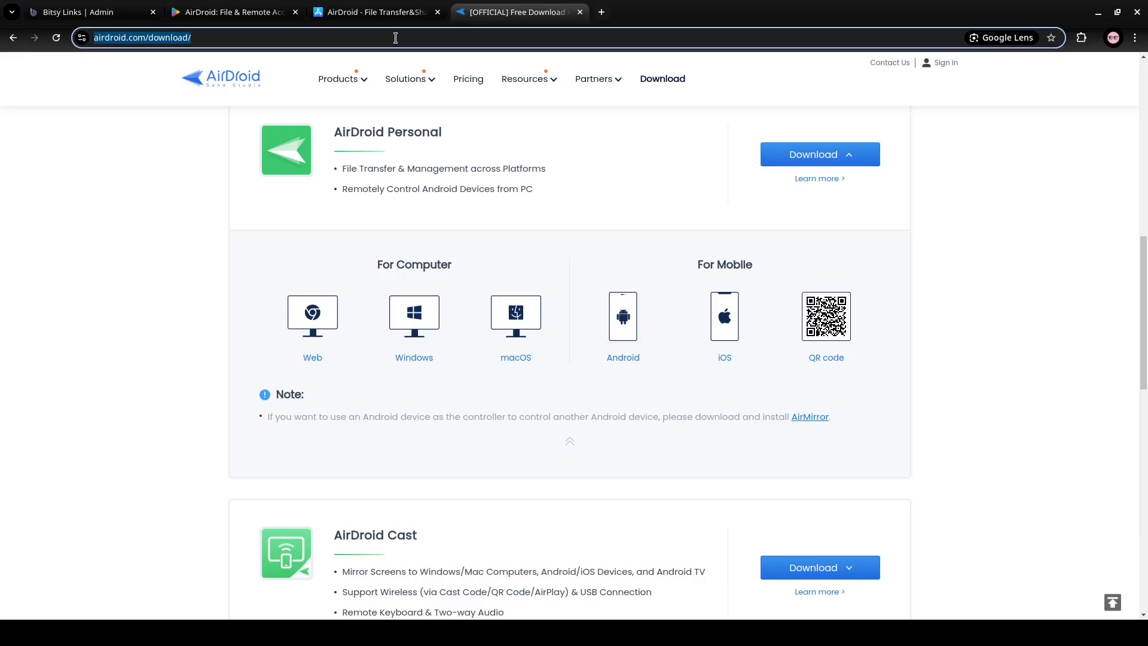
left_click(174, 209)
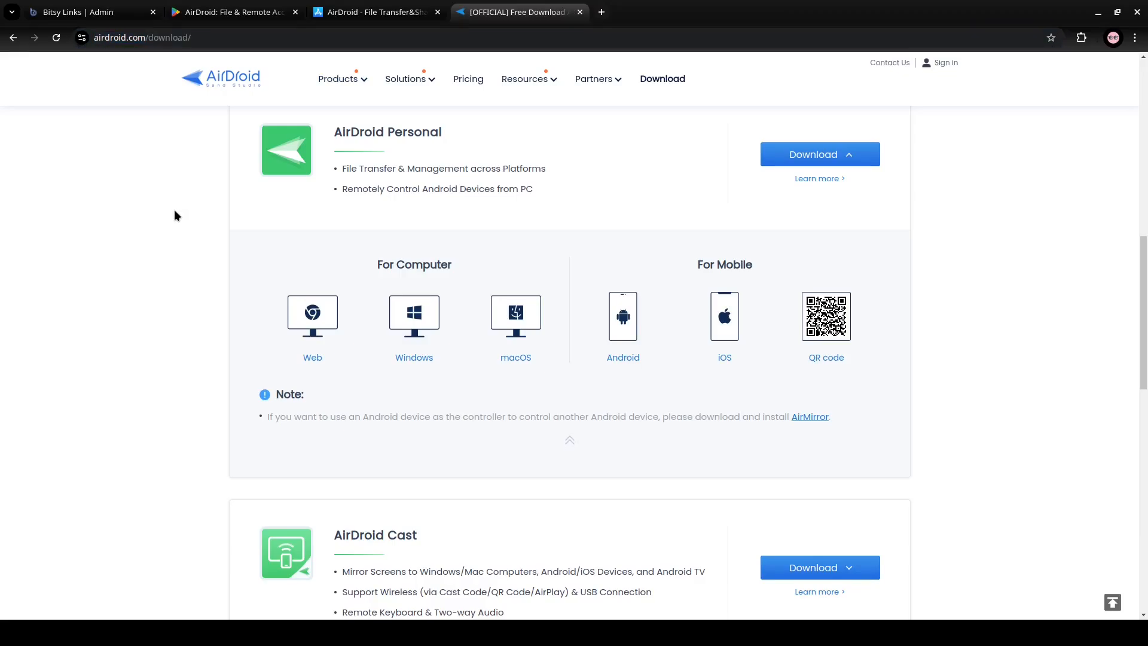
left_click(100, 13)
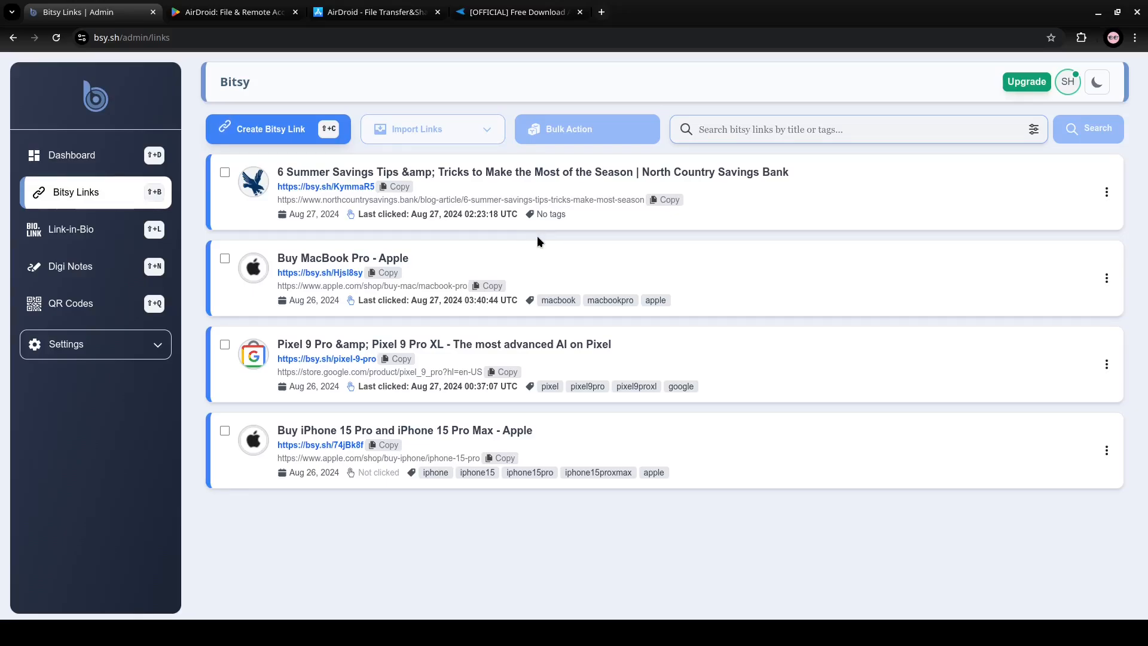
key("shift+c")
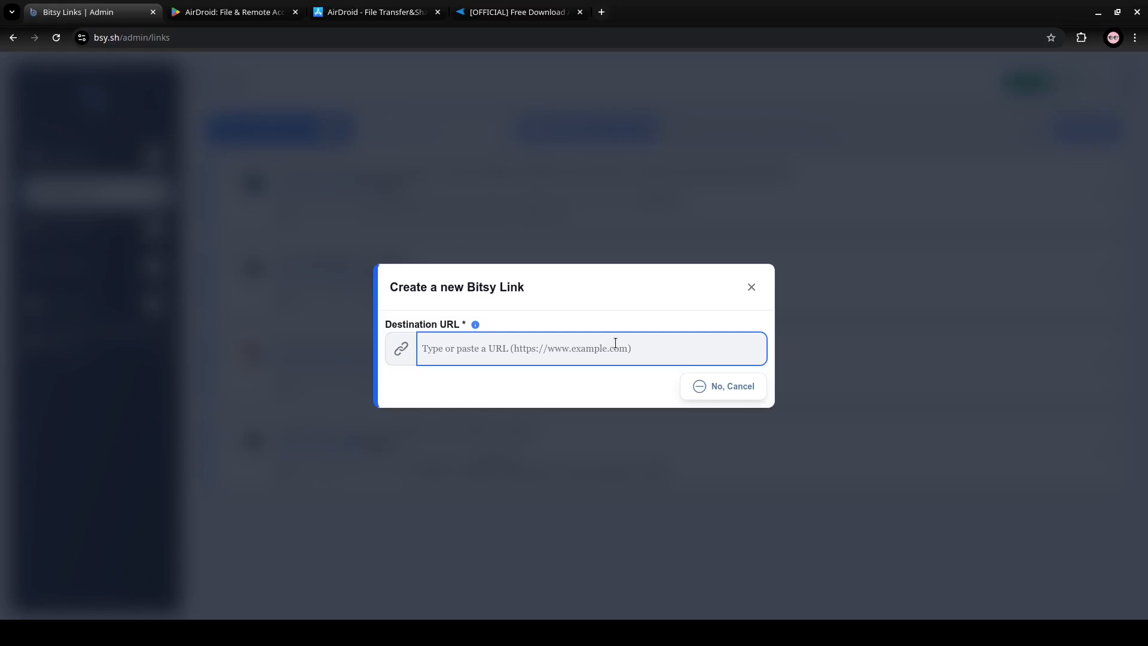
key("ctrl+v")
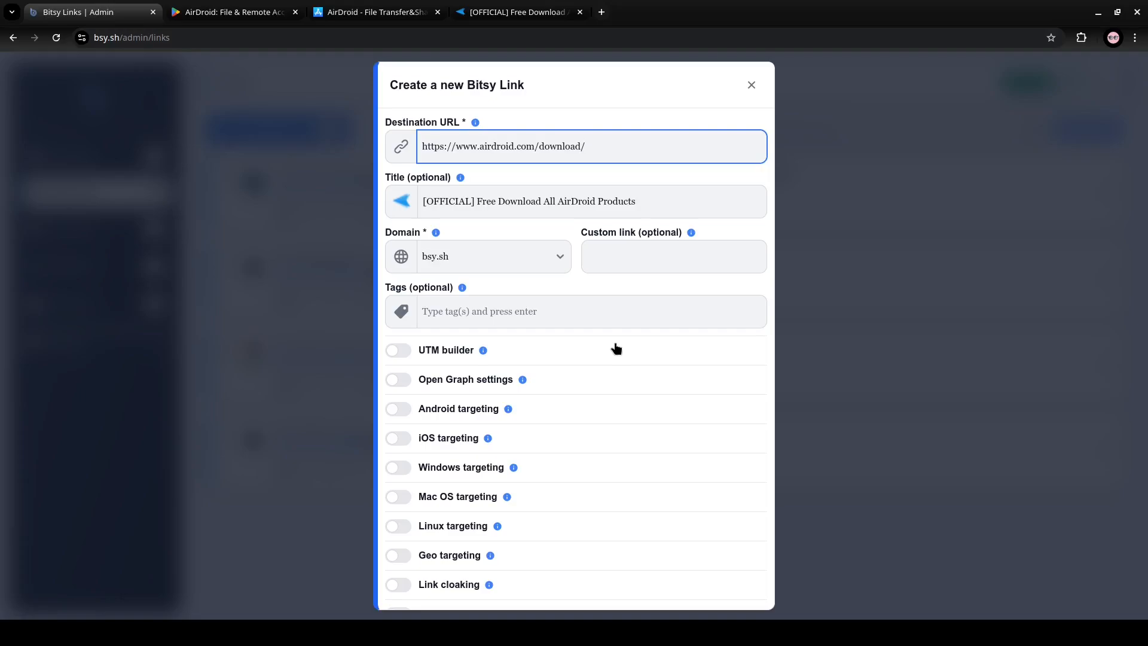
Enable Android targeting for the new link and set its Android URL to AirDroid's Google Play store page.
left_click(455, 411)
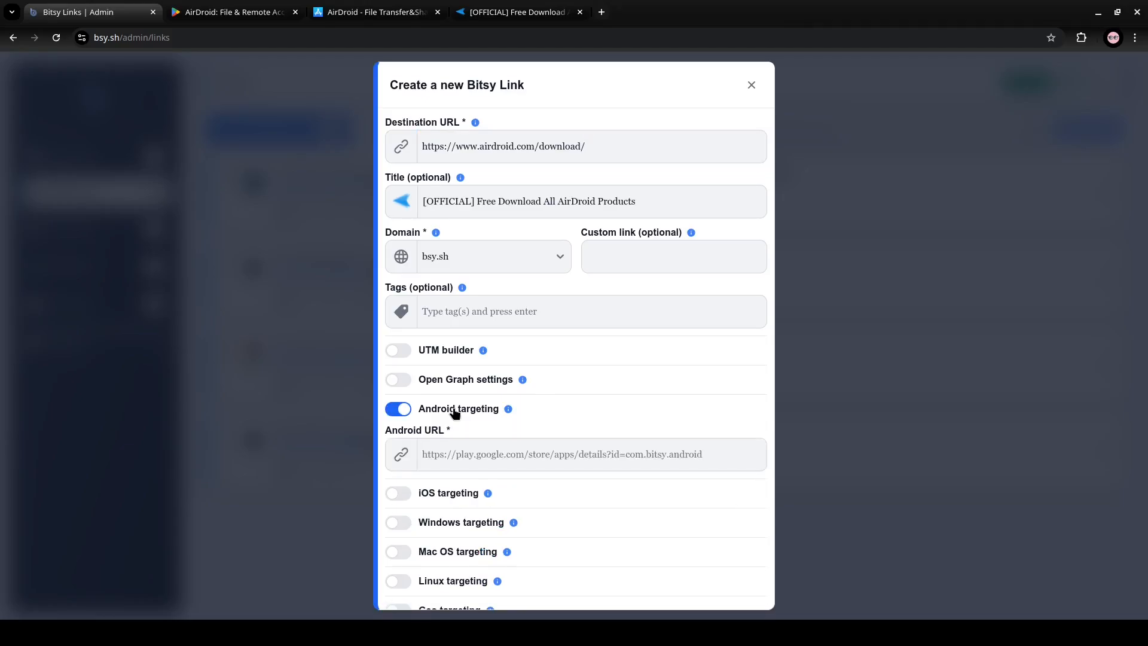
left_click(268, 15)
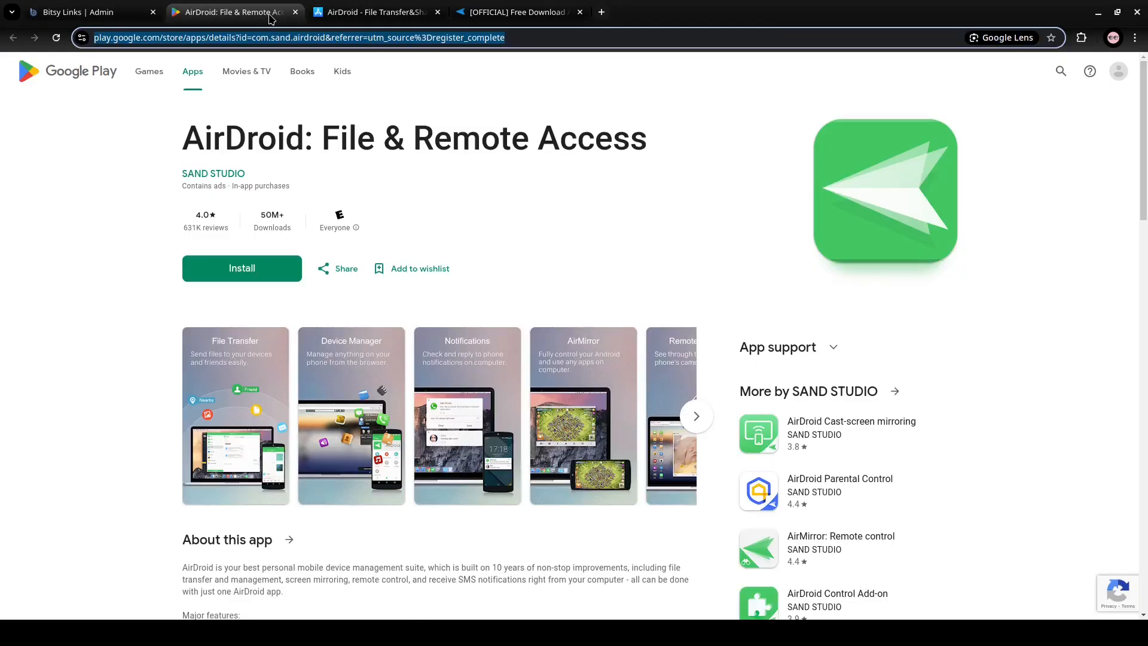
left_click(97, 12)
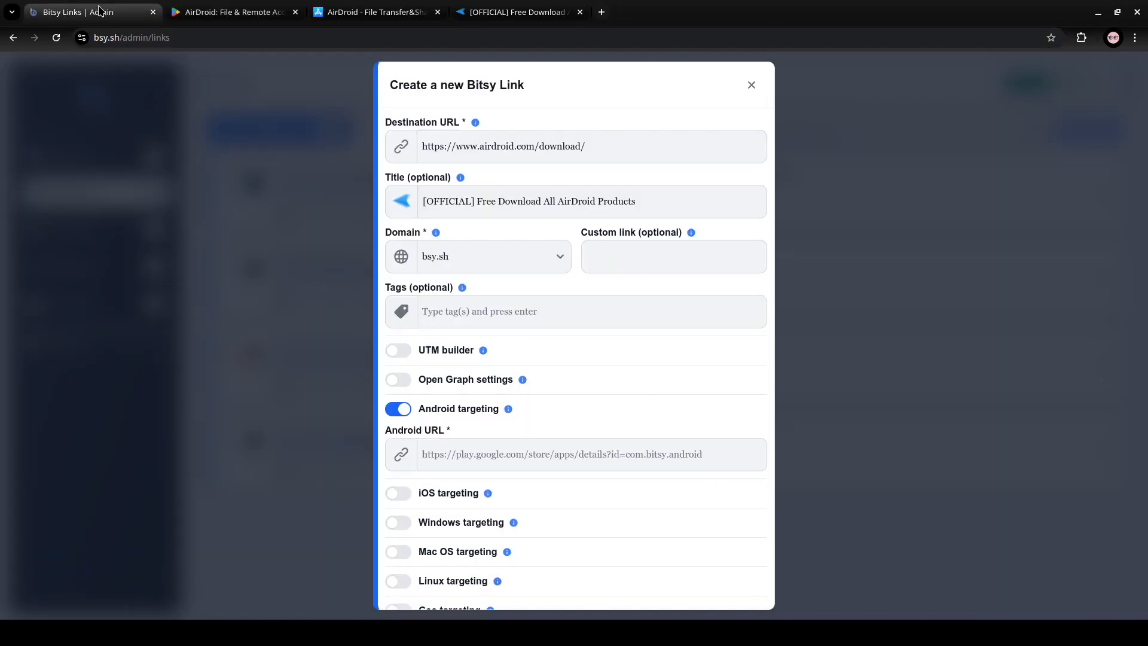
left_click(487, 461)
key("ctrl+v")
left_click(442, 501)
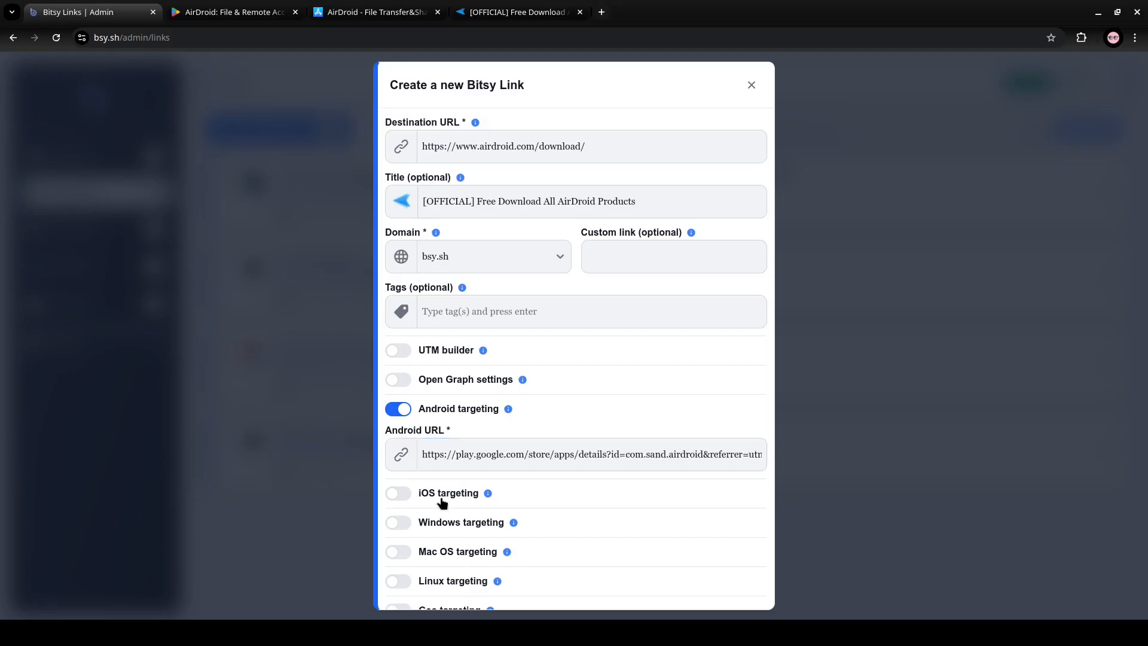
left_click(383, 12)
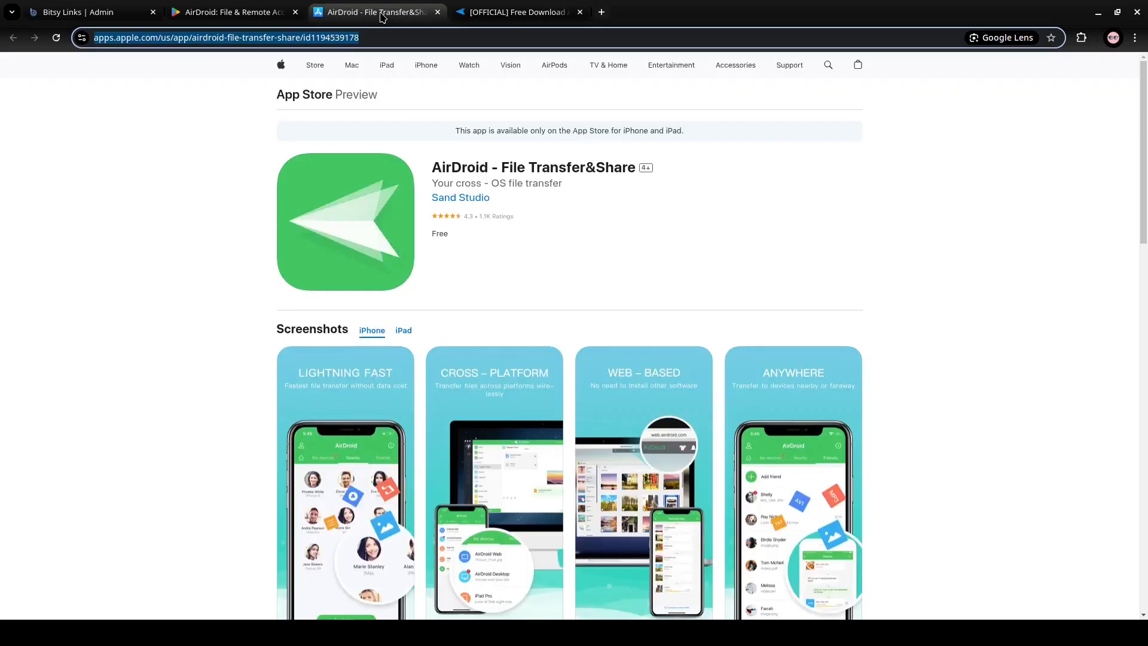
left_click(84, 12)
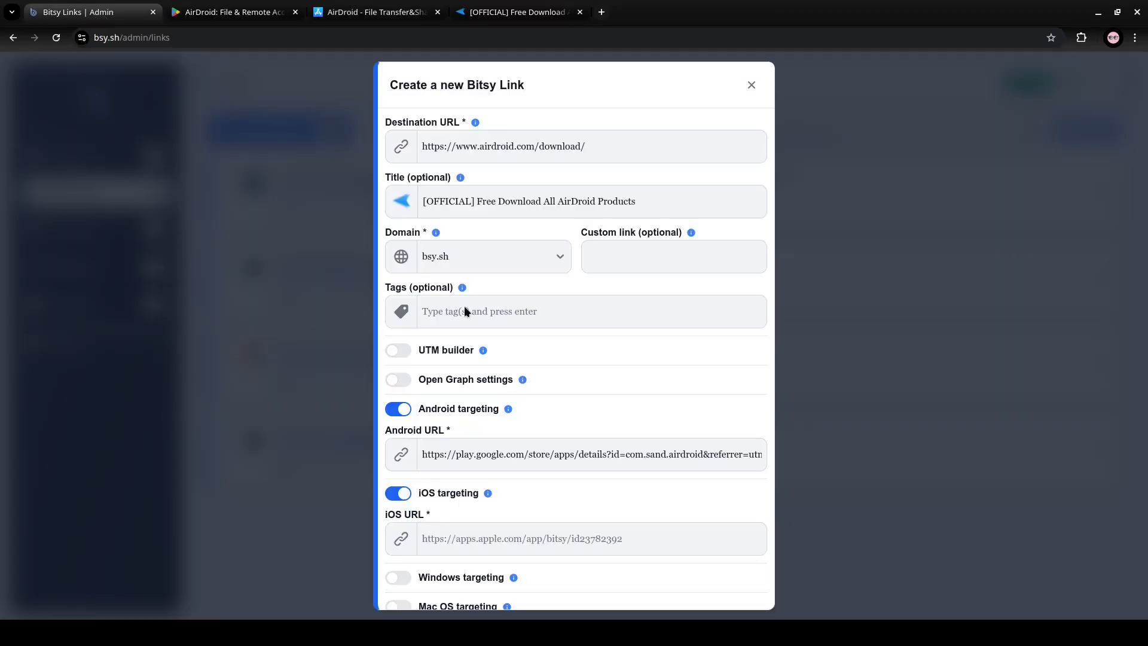
left_click(468, 538)
key("ctrl+v")
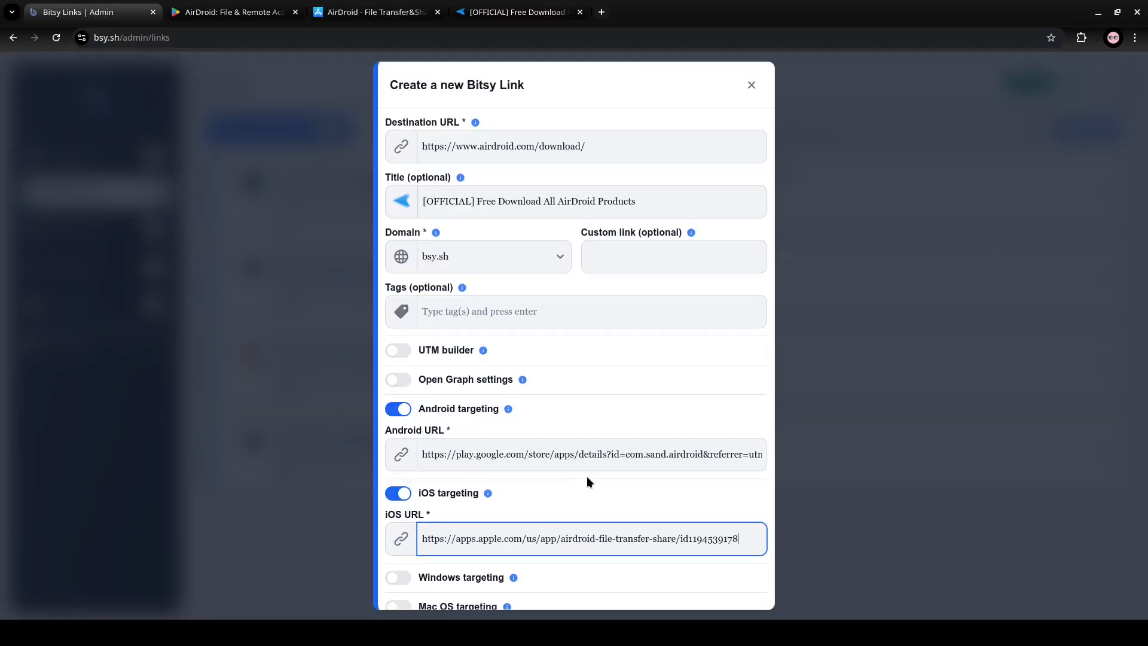
scroll(587, 482, "down", 2)
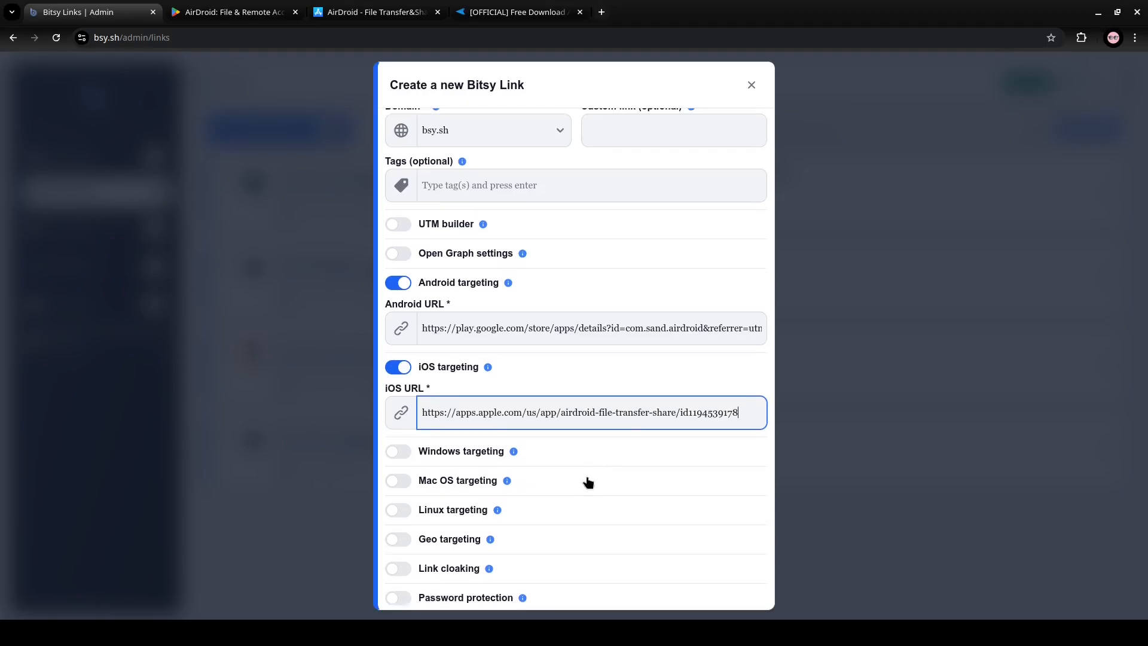
left_click(509, 9)
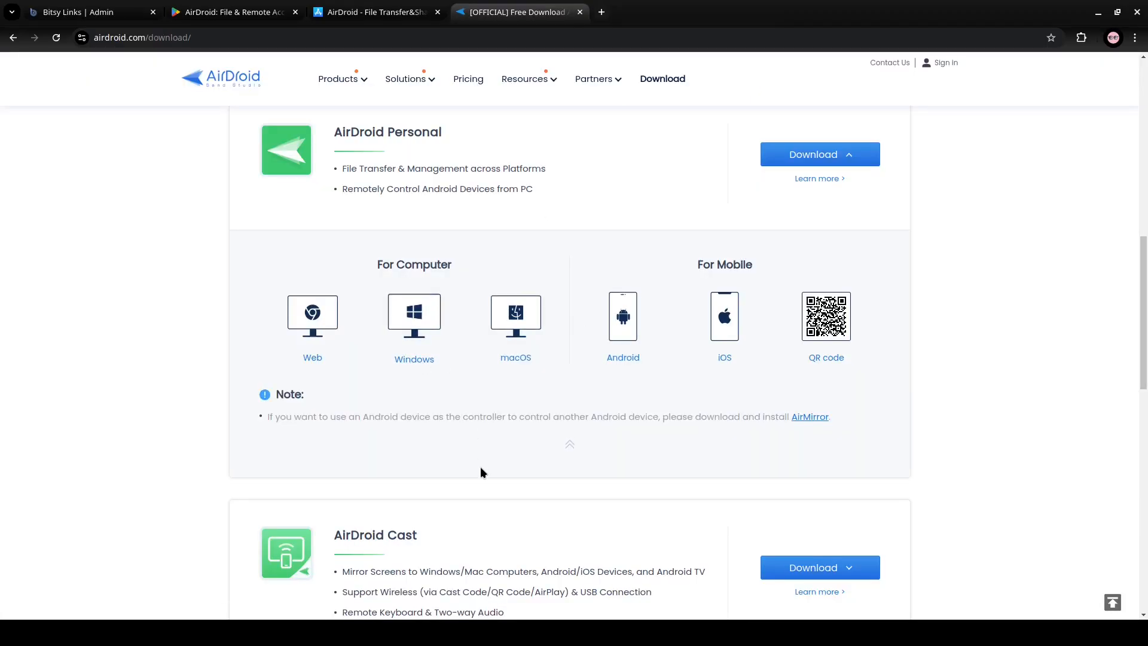
left_click(98, 12)
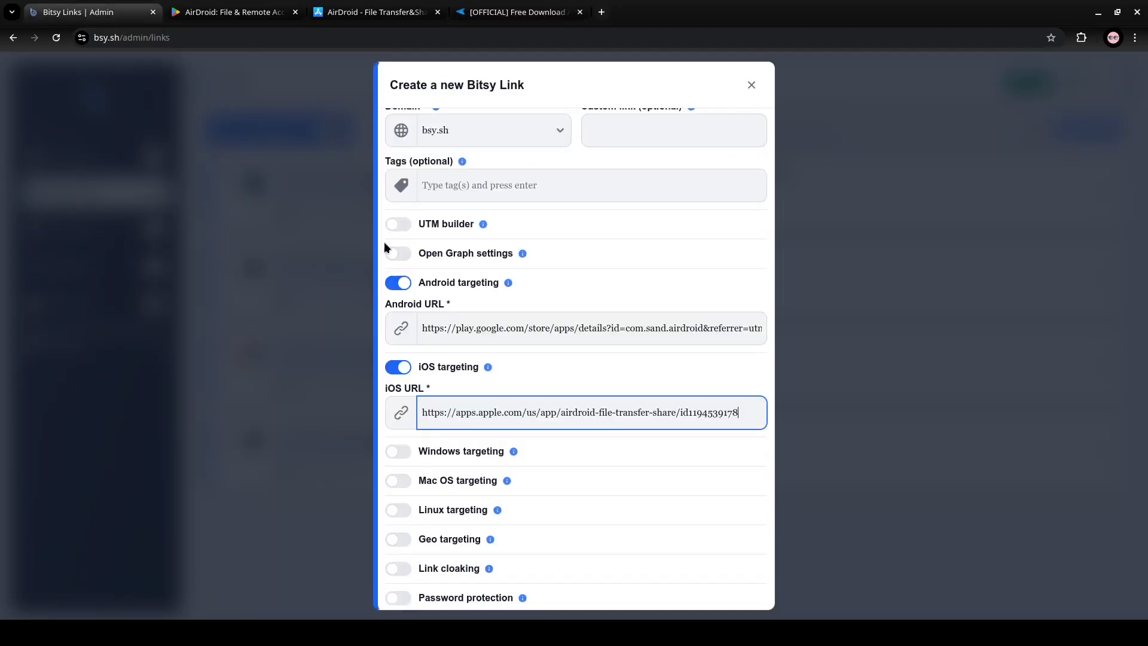
left_click(476, 456)
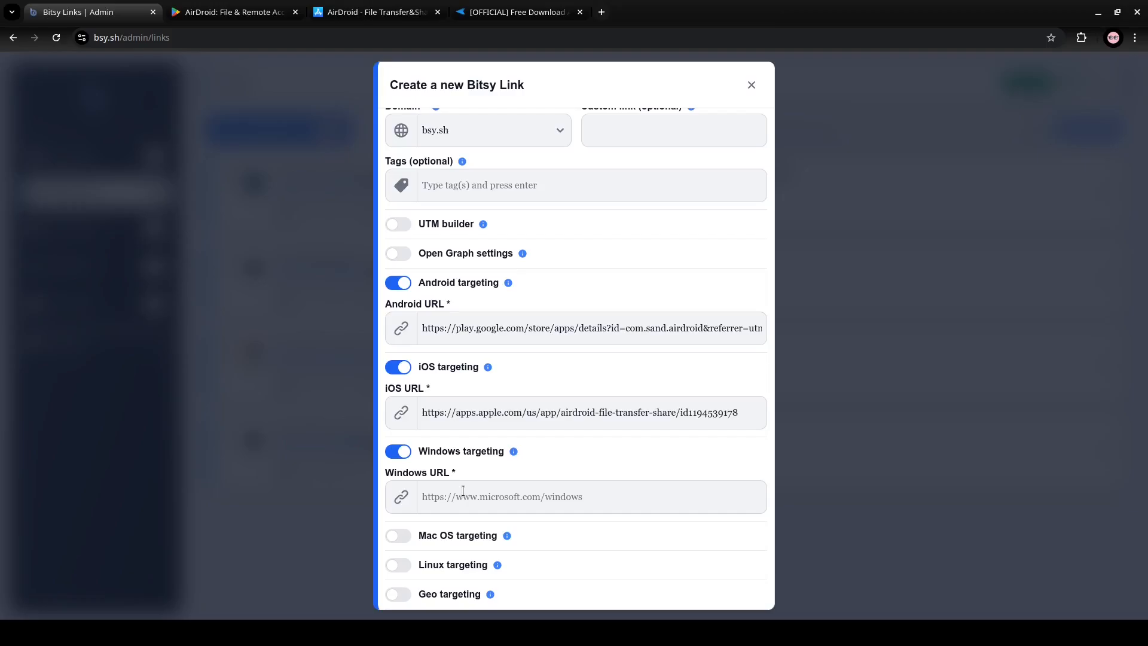
left_click(463, 490)
type("https://srv3.airdroid.com/p20/web/getbinaryredirect?type=exe&channel=&version=")
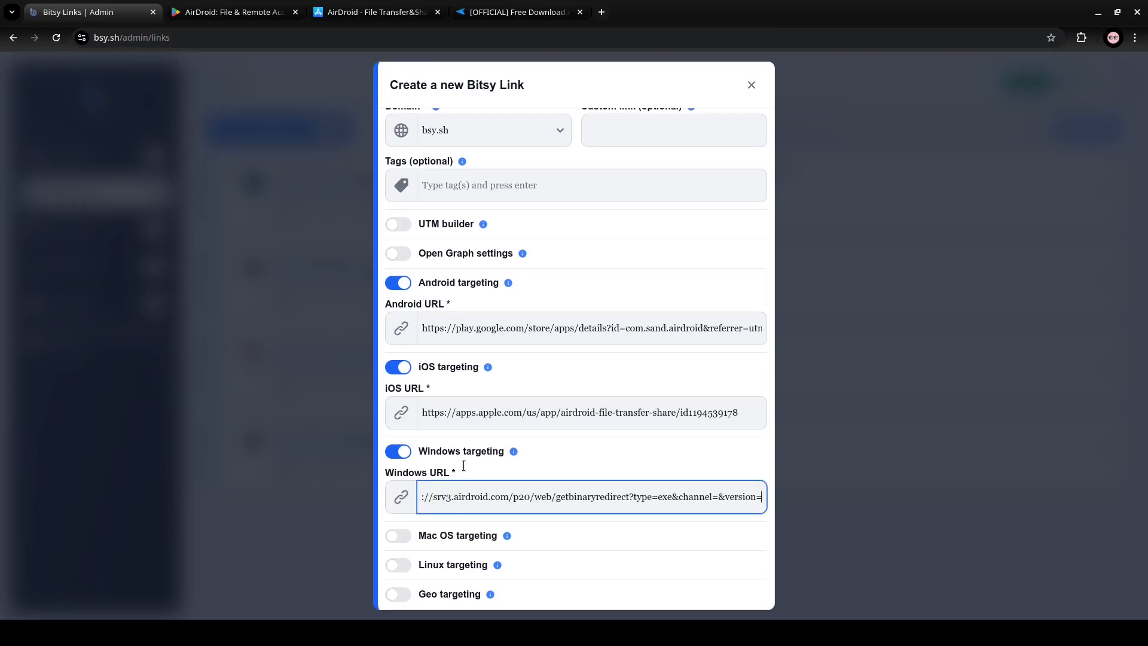
left_click(464, 8)
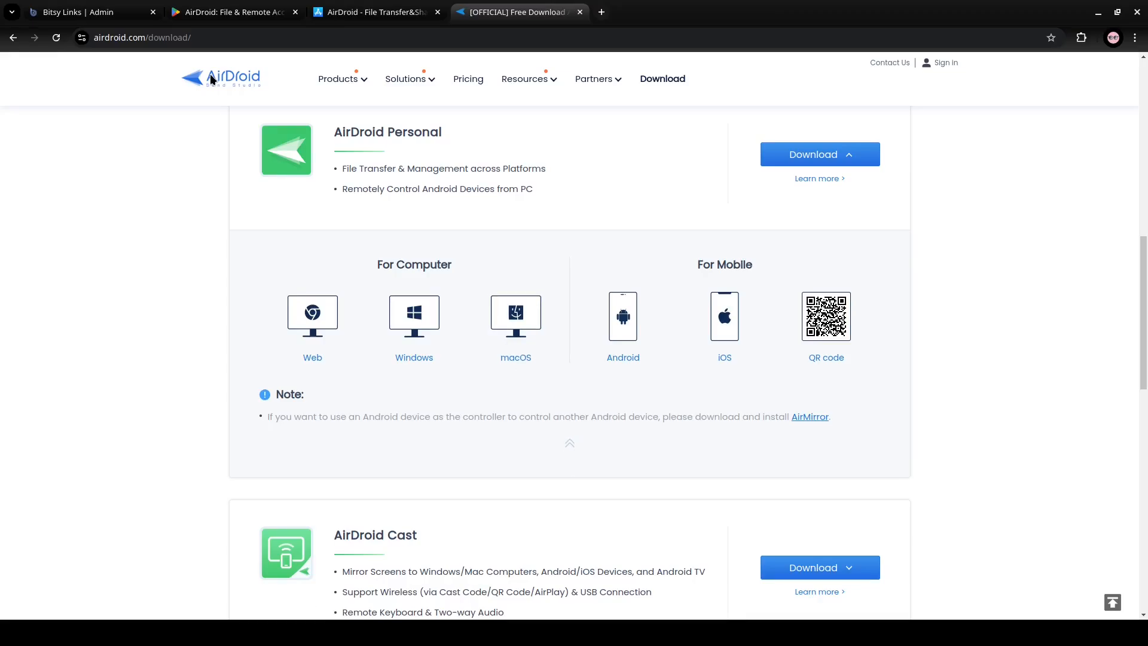
left_click(86, 8)
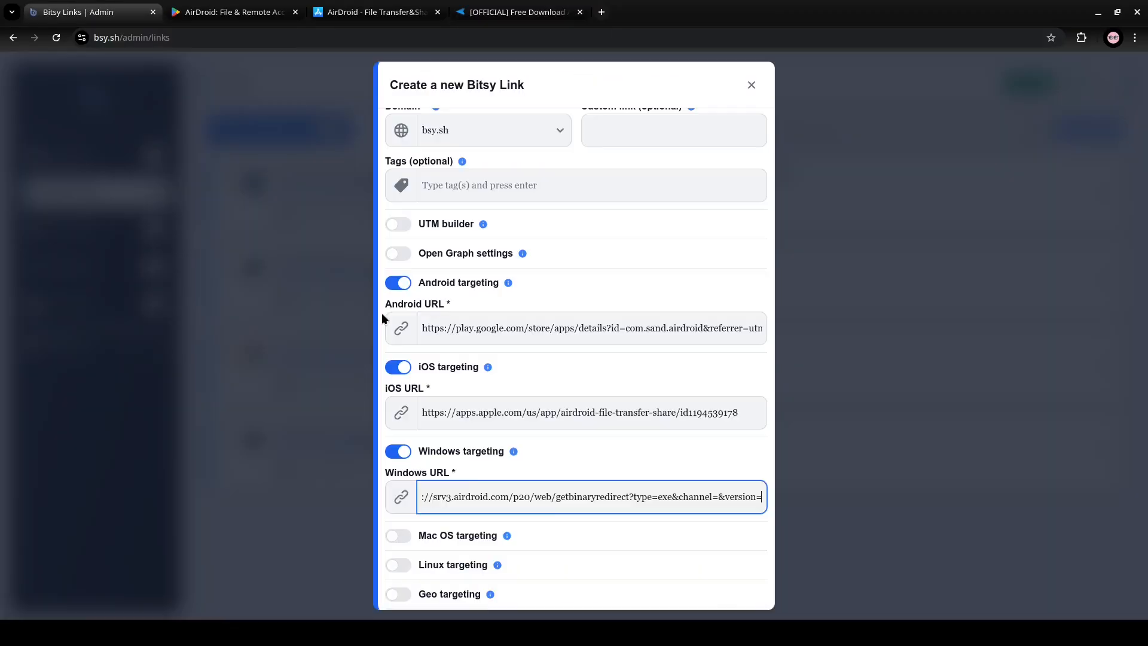
left_click(460, 536)
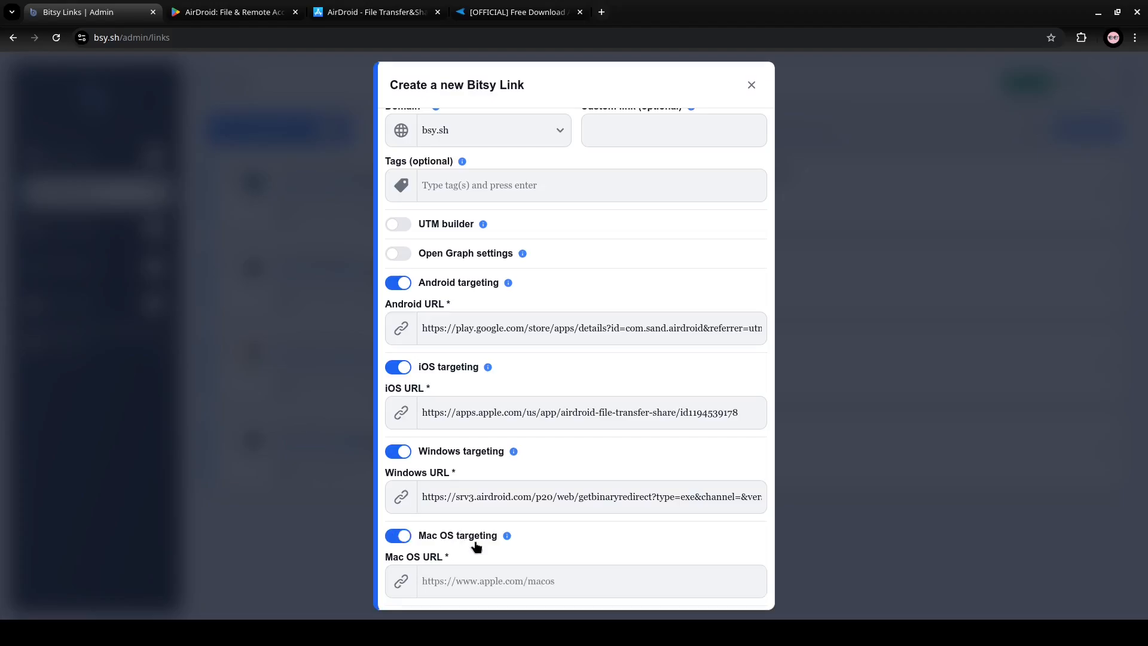
left_click(501, 581)
type("https://srv3.airdroid.com/p20/web/getbinaryredirect?type=dmg&channel=&version=")
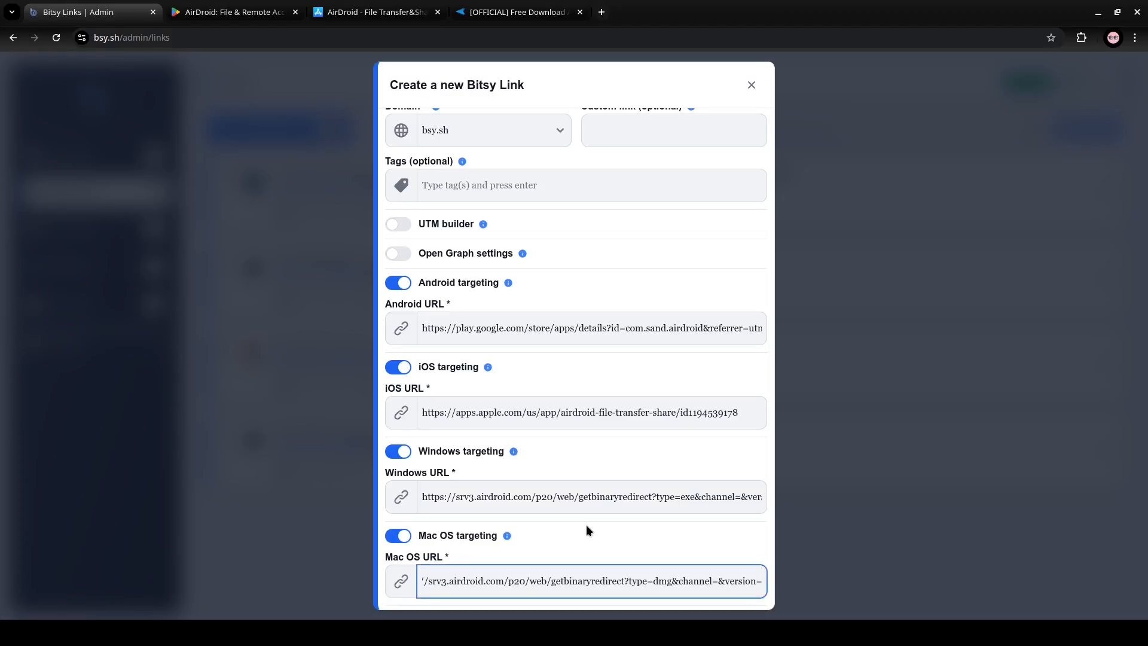
scroll(586, 524, "down", 3)
left_click(490, 587)
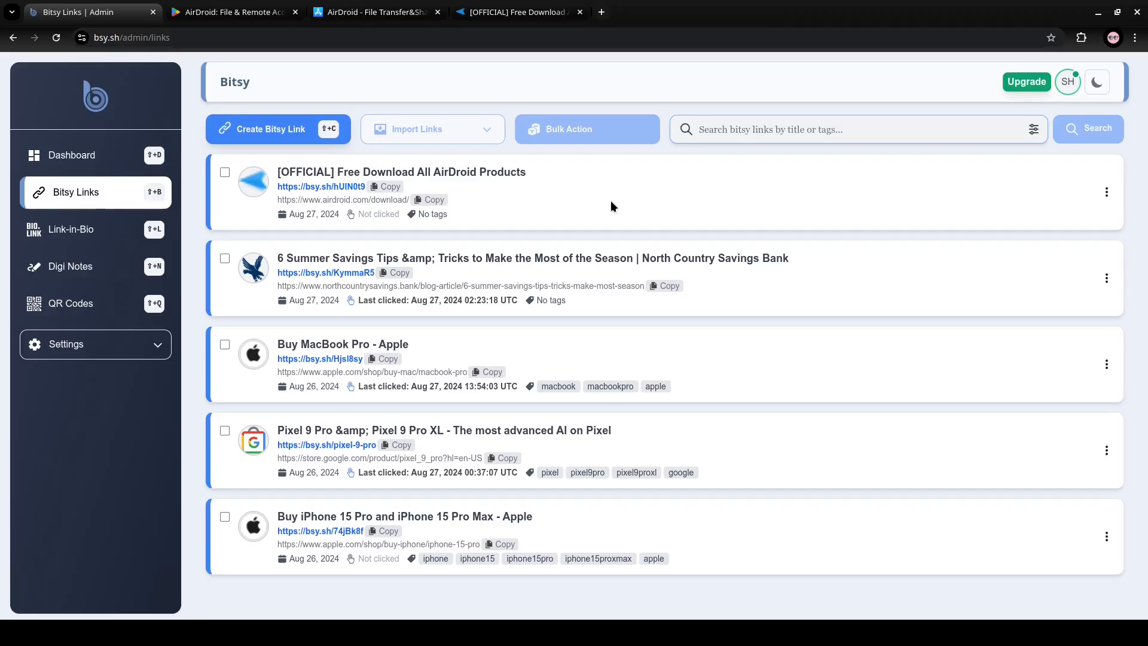
Open the new AirDroid short link in the current desktop browser to check its destination, and close that page.
left_click(333, 188)
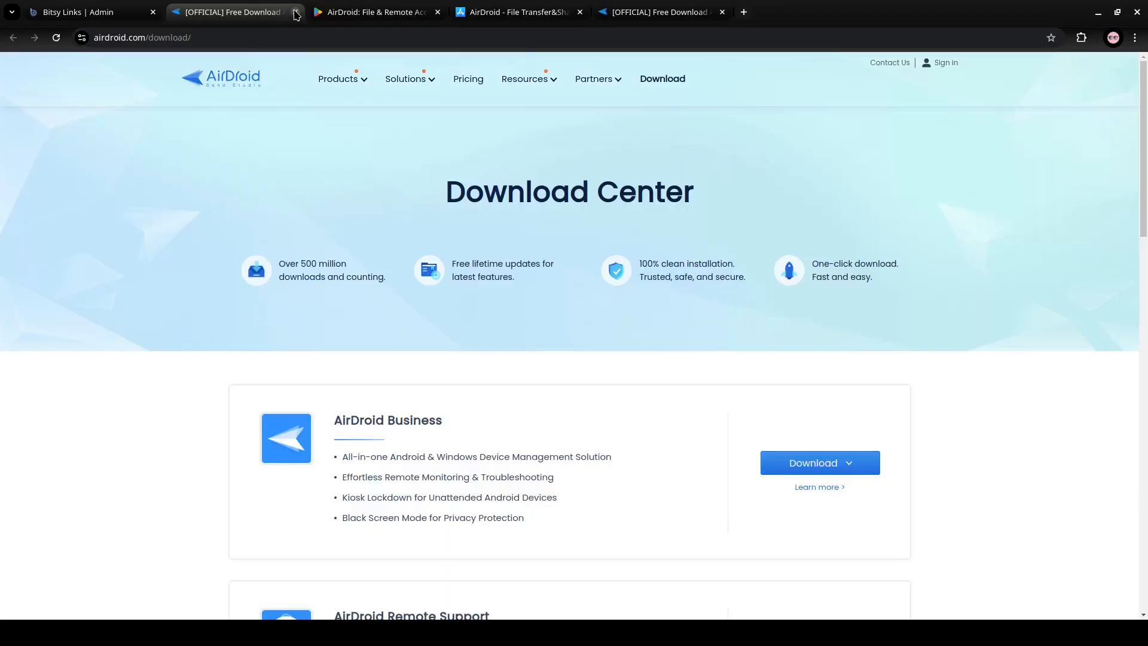
left_click(295, 12)
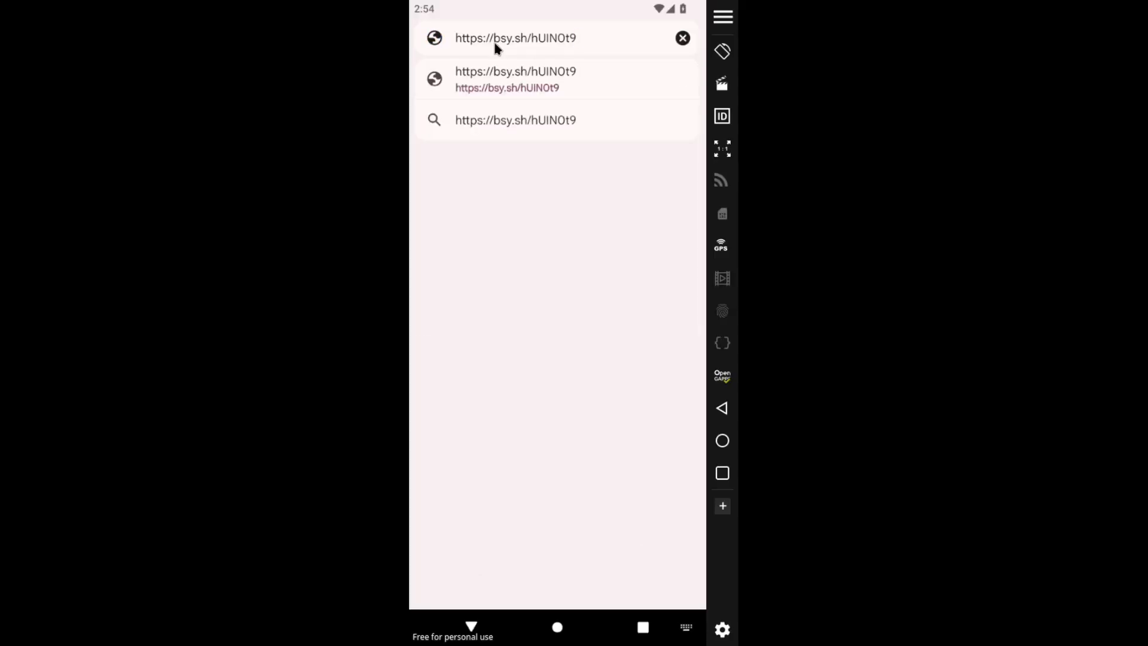
key("Return")
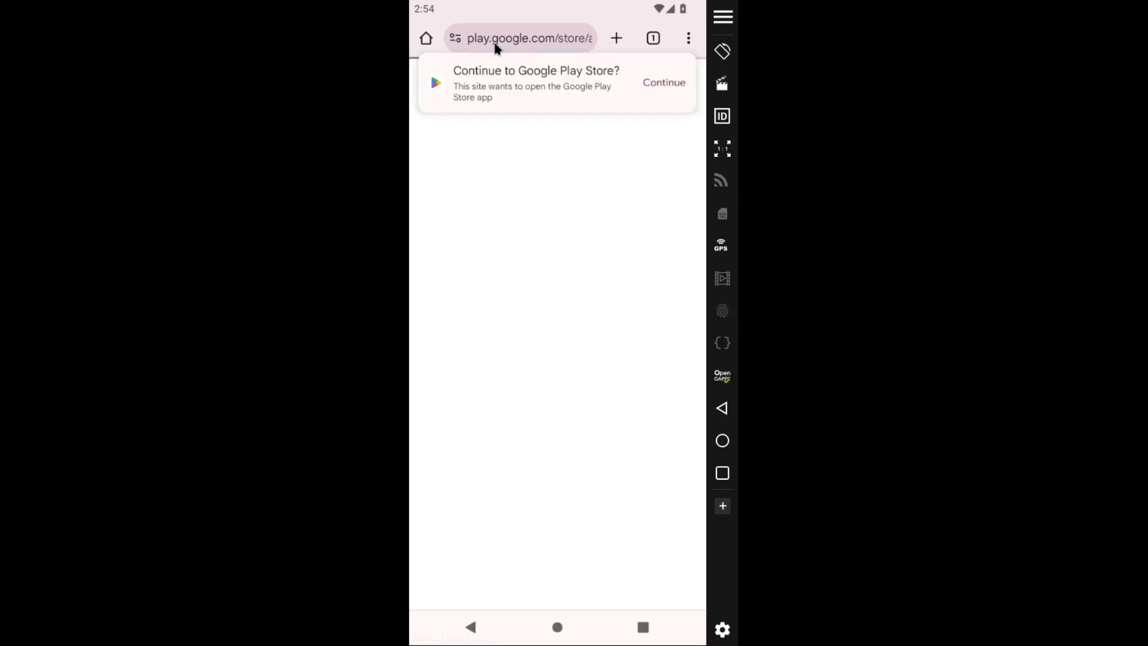
left_click(664, 88)
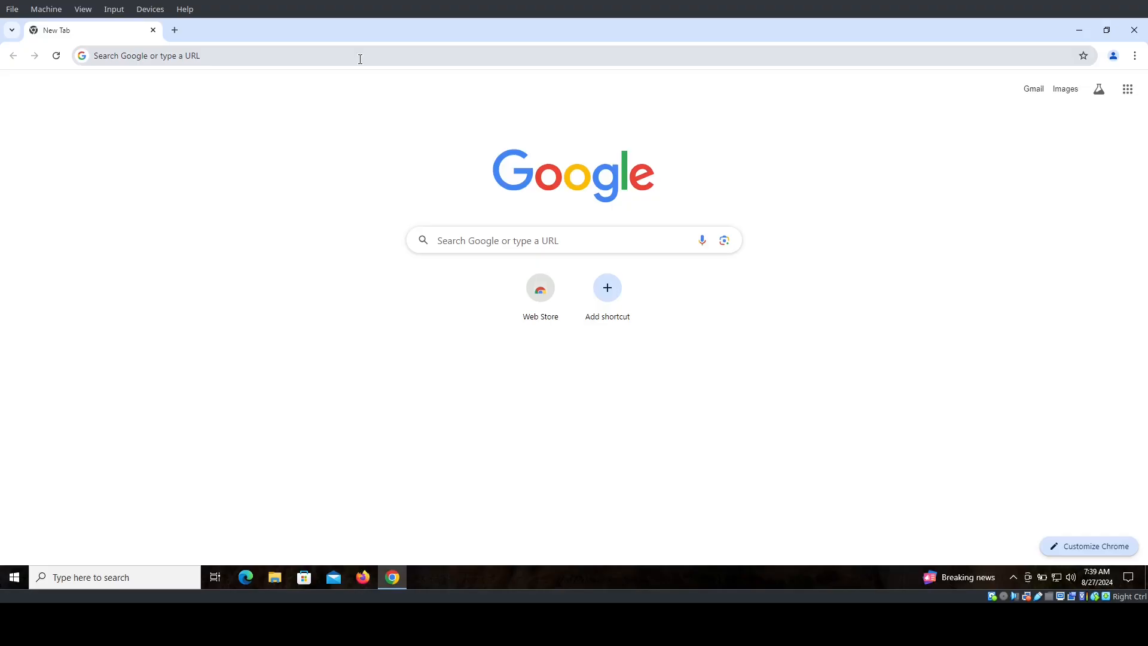
type("https://bsy.sh/hUIN0t9")
key("Return")
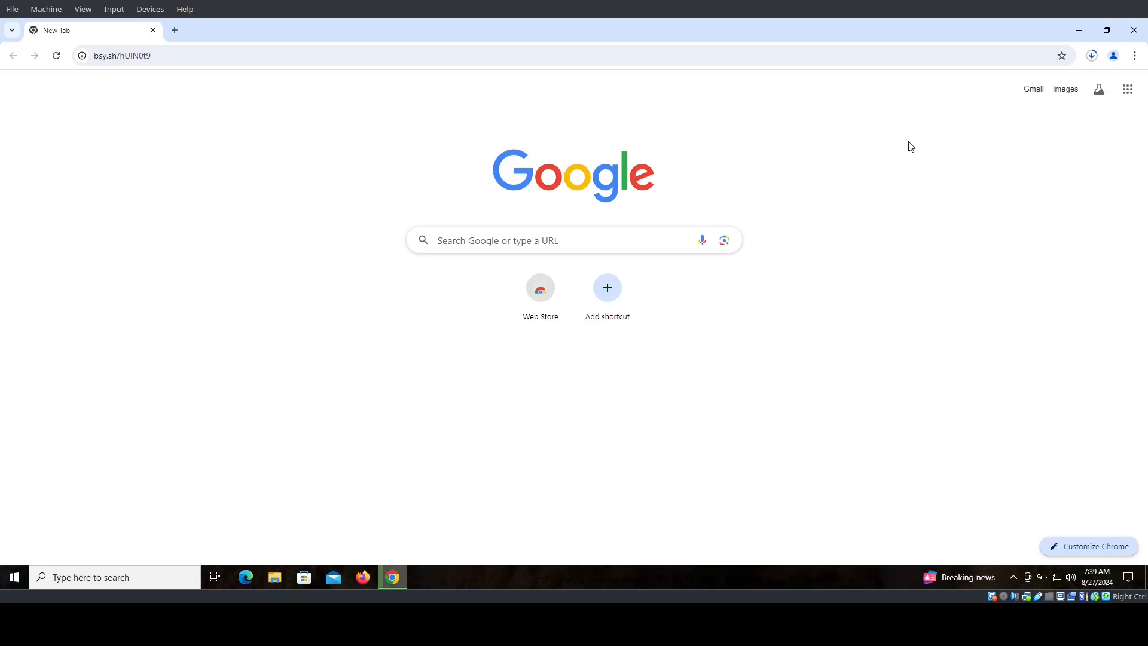
left_click(1091, 55)
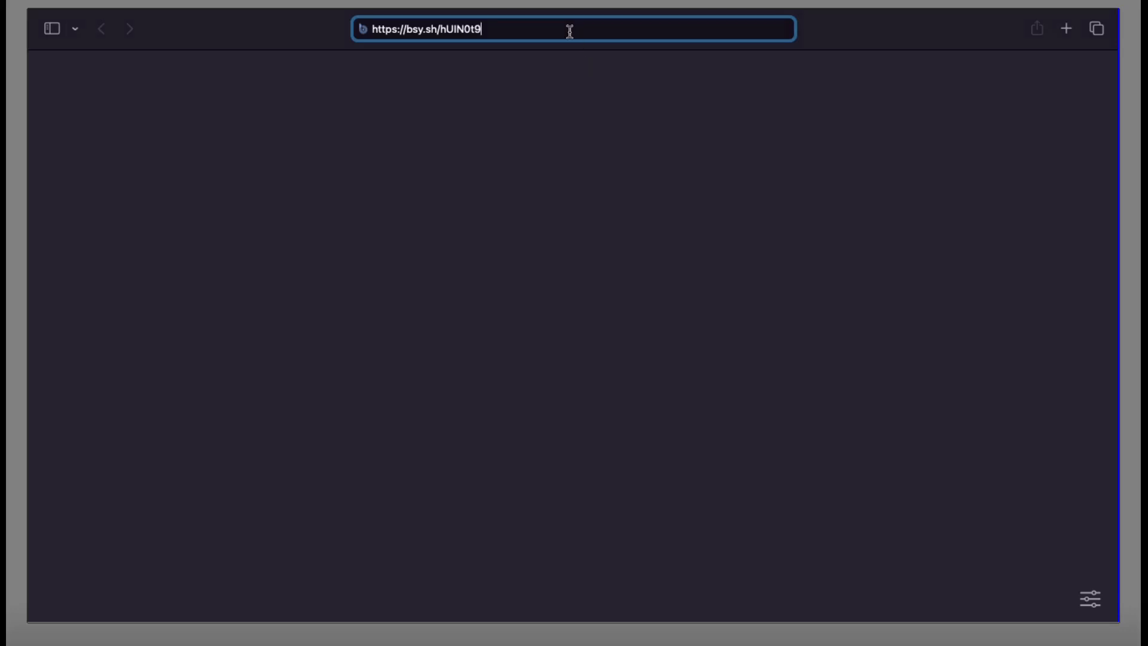
key("Return")
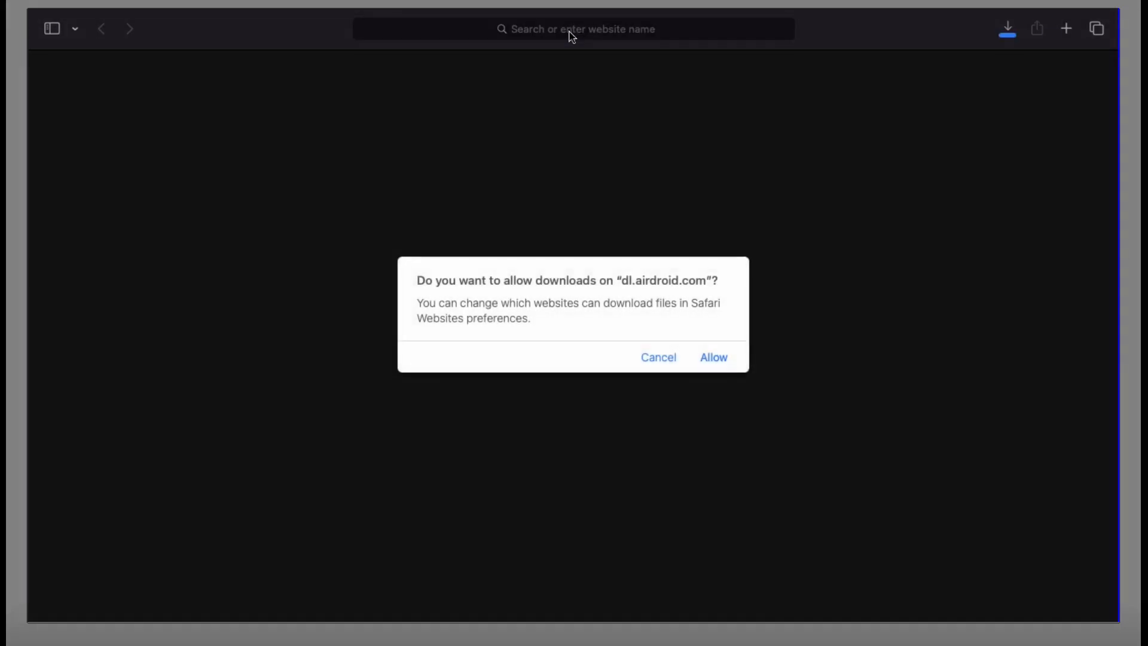
left_click(714, 357)
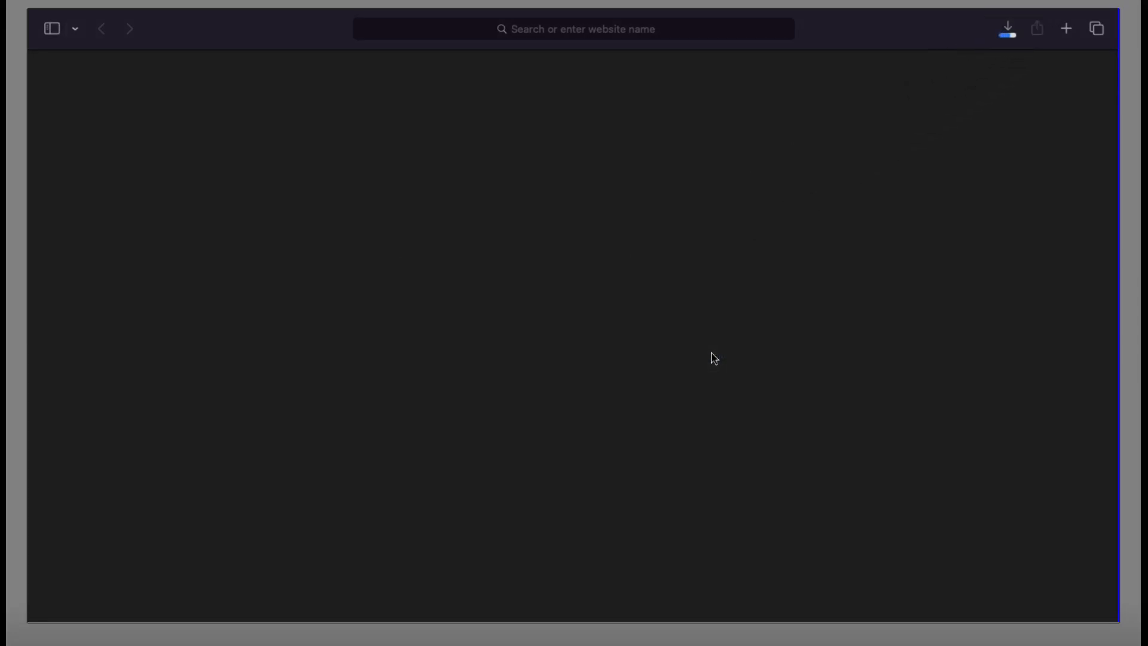
left_click(1005, 37)
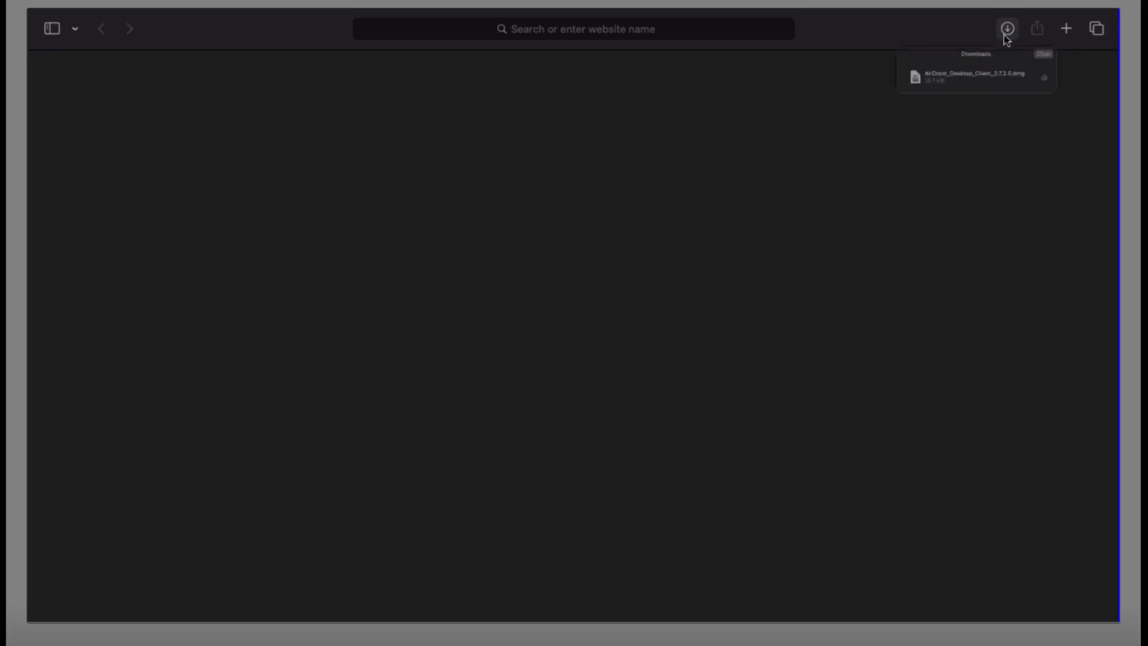